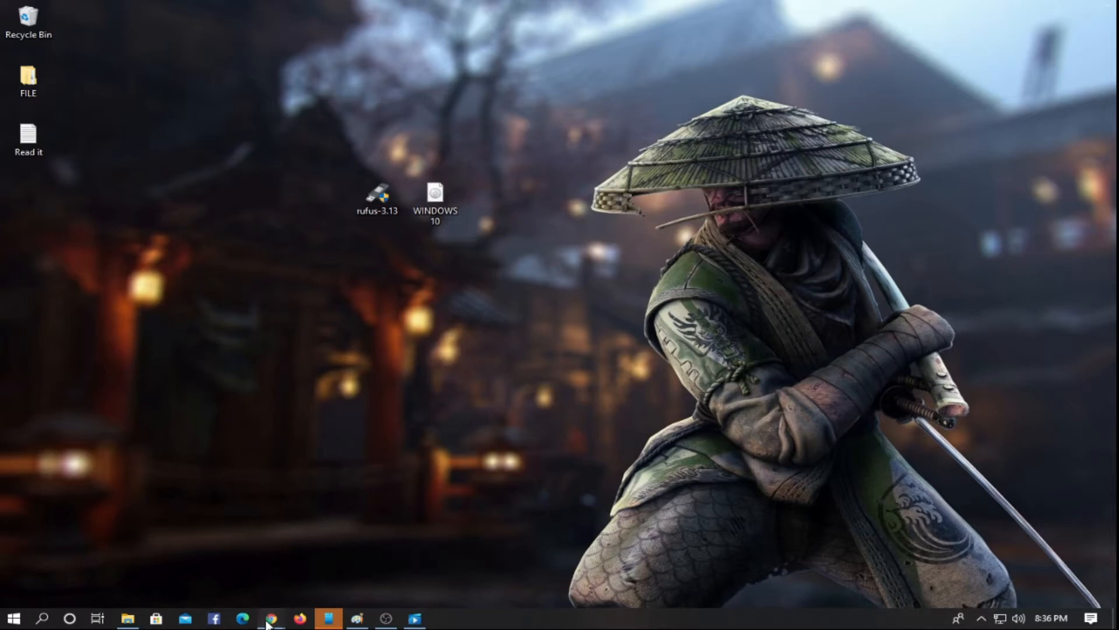
- Switch to Chrome and examine Microsoft's Windows 10 download page and the download section of the Rufus website
mouse_move(271, 618)
click(295, 553)
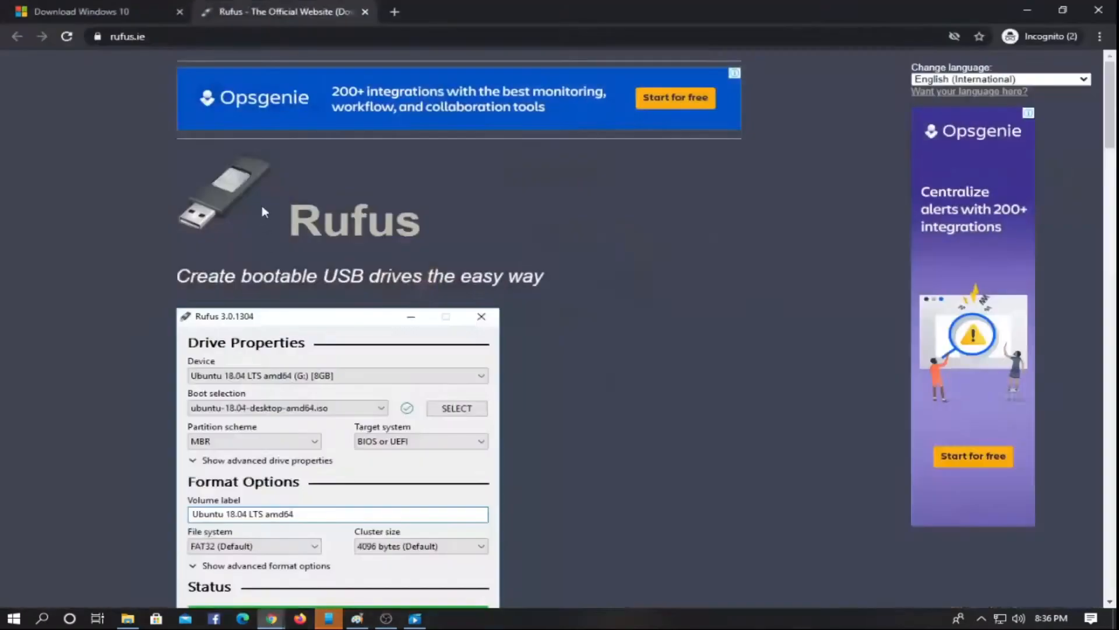
click(88, 12)
click(128, 38)
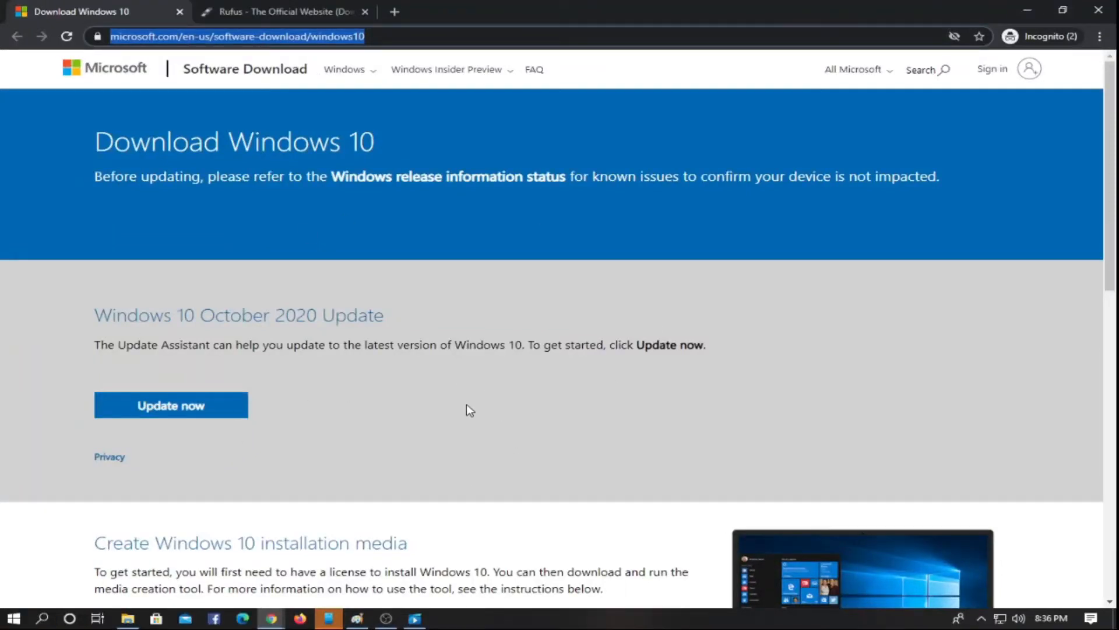
click(297, 8)
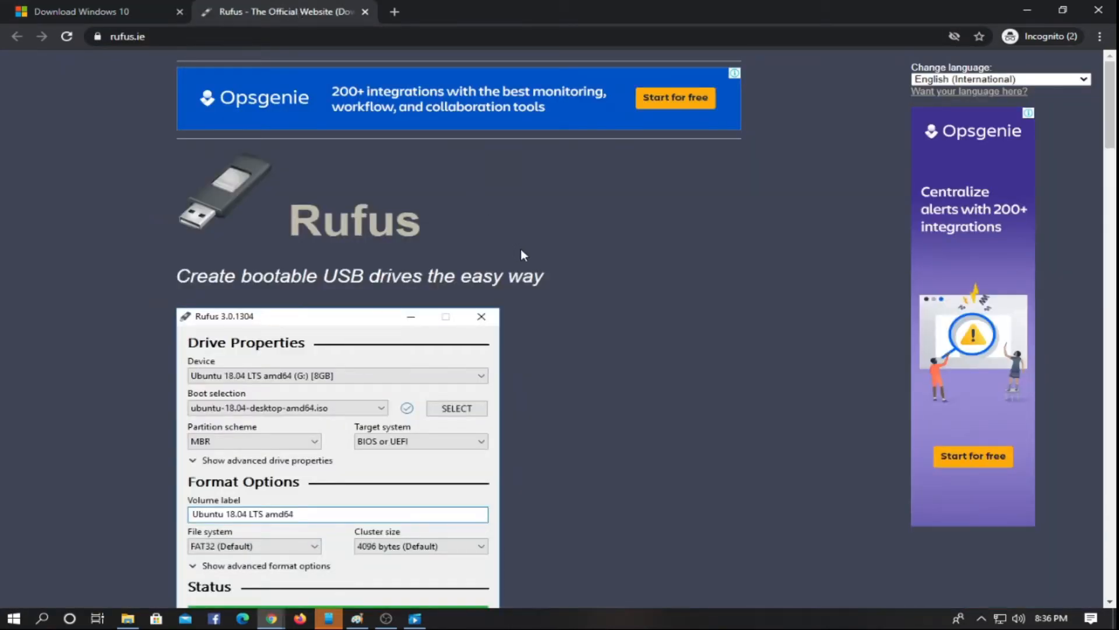
scroll(522, 253, down, 2)
scroll(547, 278, down, 6)
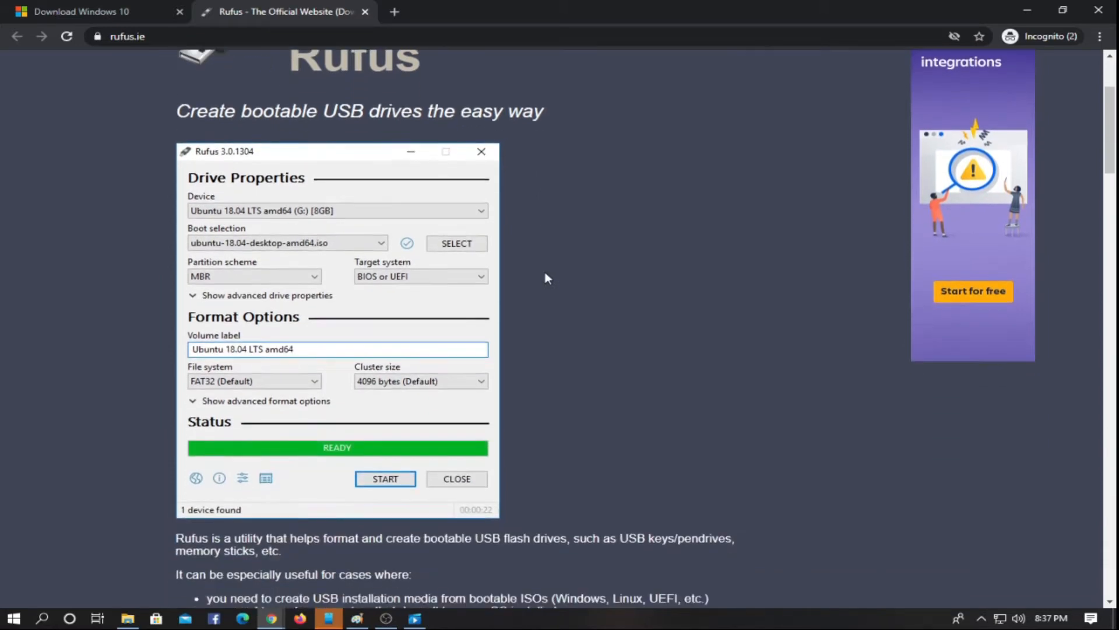
scroll(547, 277, down, 2)
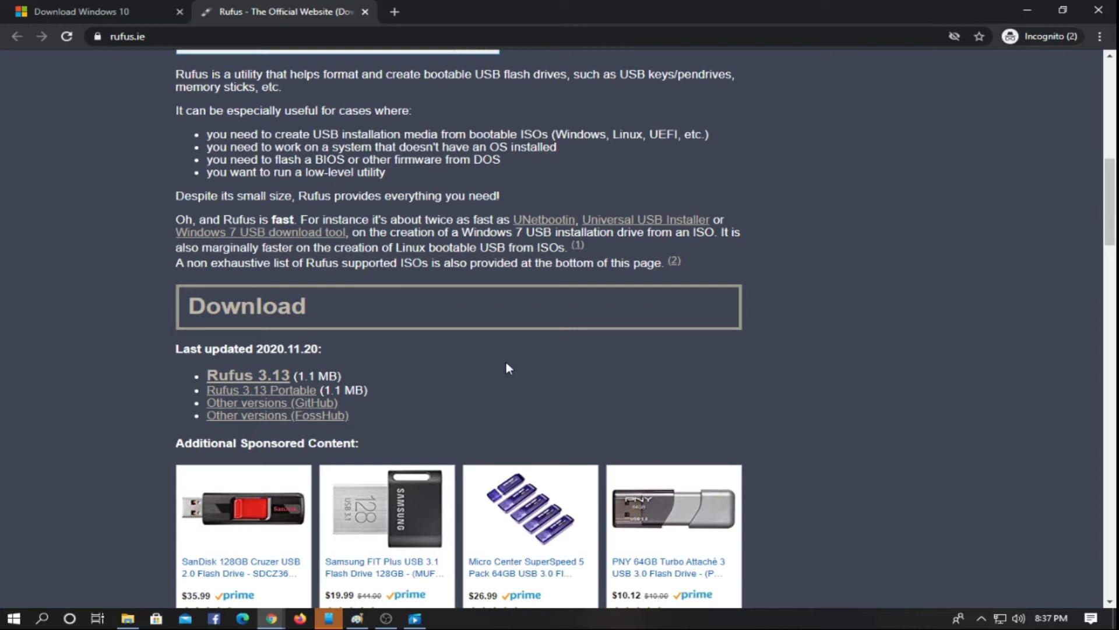
click(1026, 11)
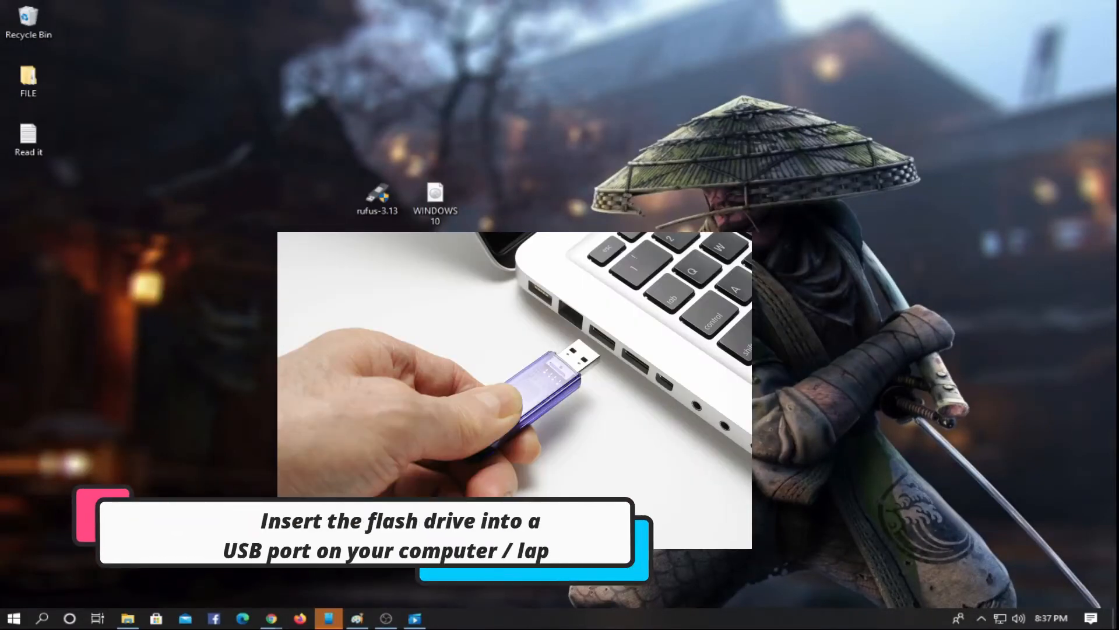
- Launch rufus-3.13 from the desktop and move its window clear of the desktop files
right_click(386, 212)
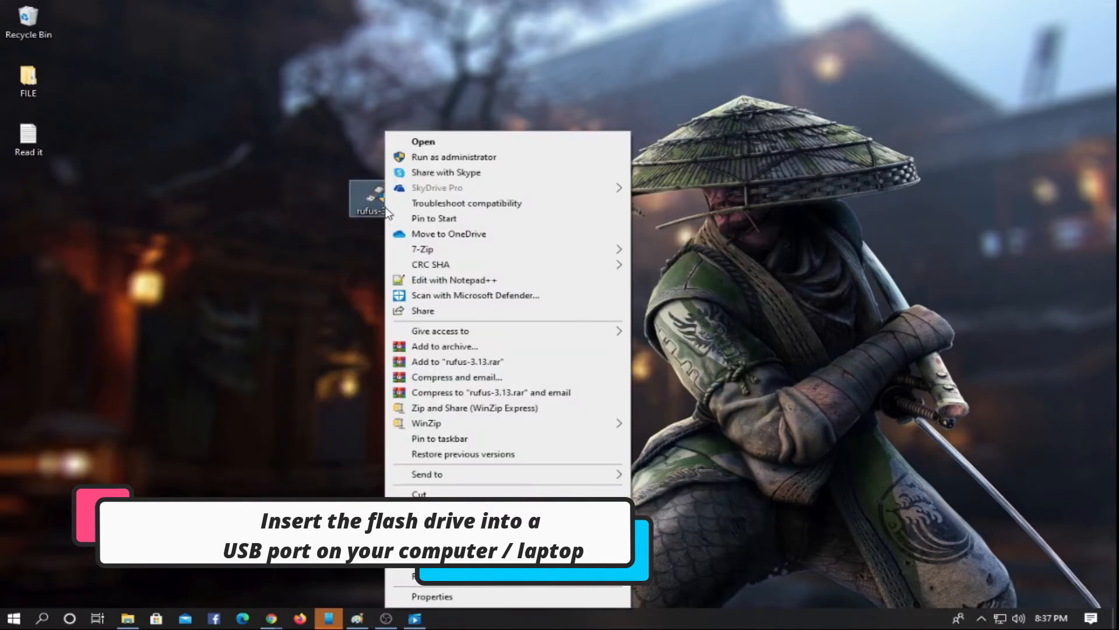
click(424, 146)
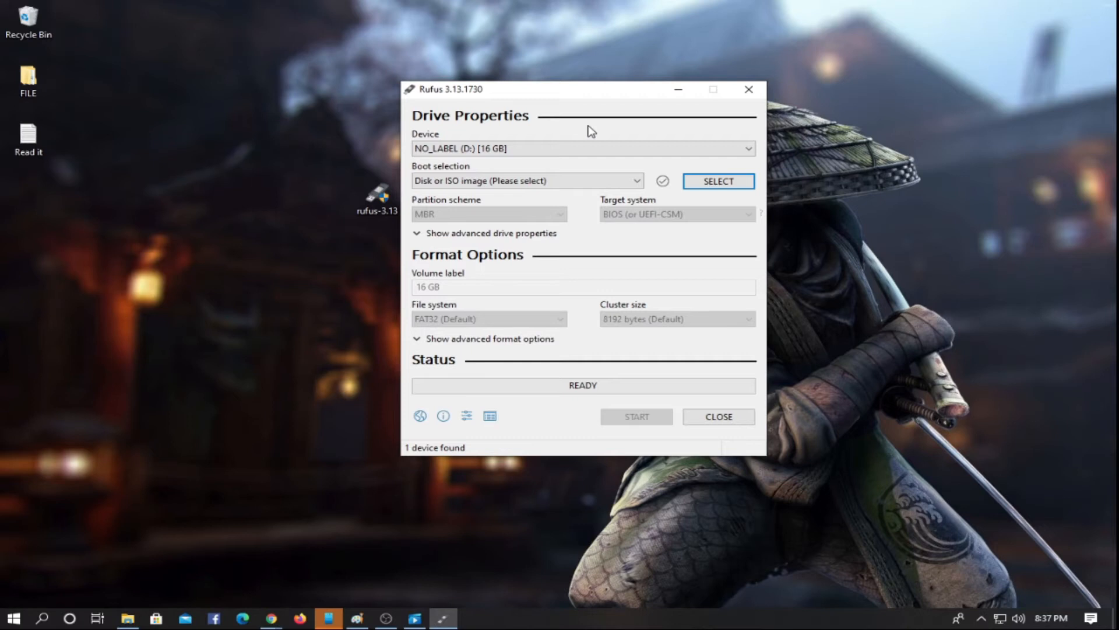
drag(603, 93, 686, 91)
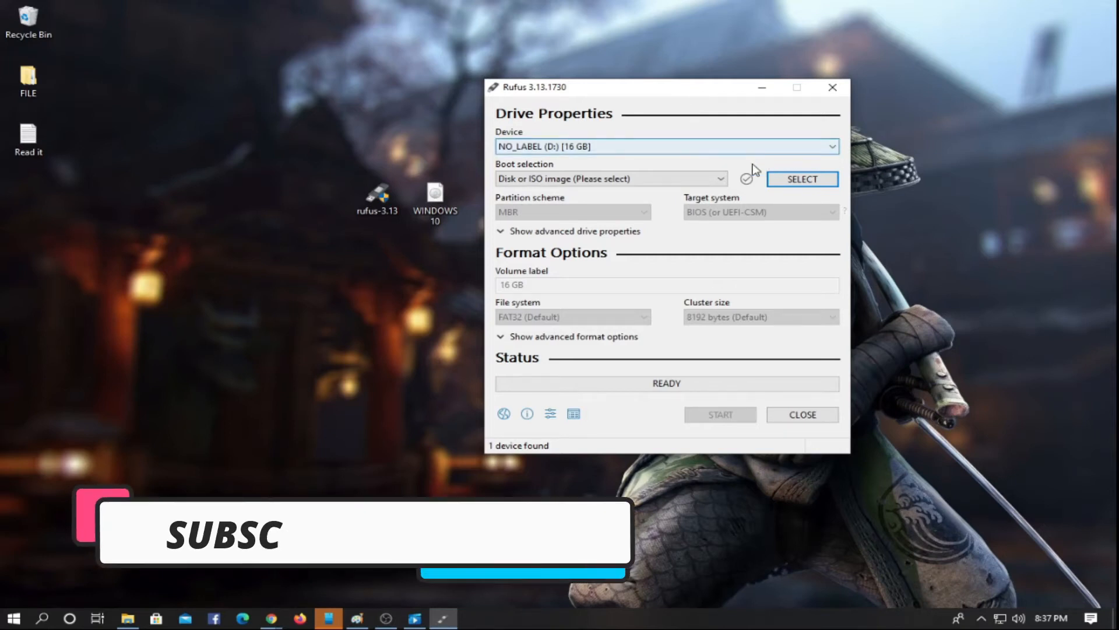
- Choose NO_LABEL (D:) [16 GB] as the device and Disk or ISO image as the boot selection
click(639, 151)
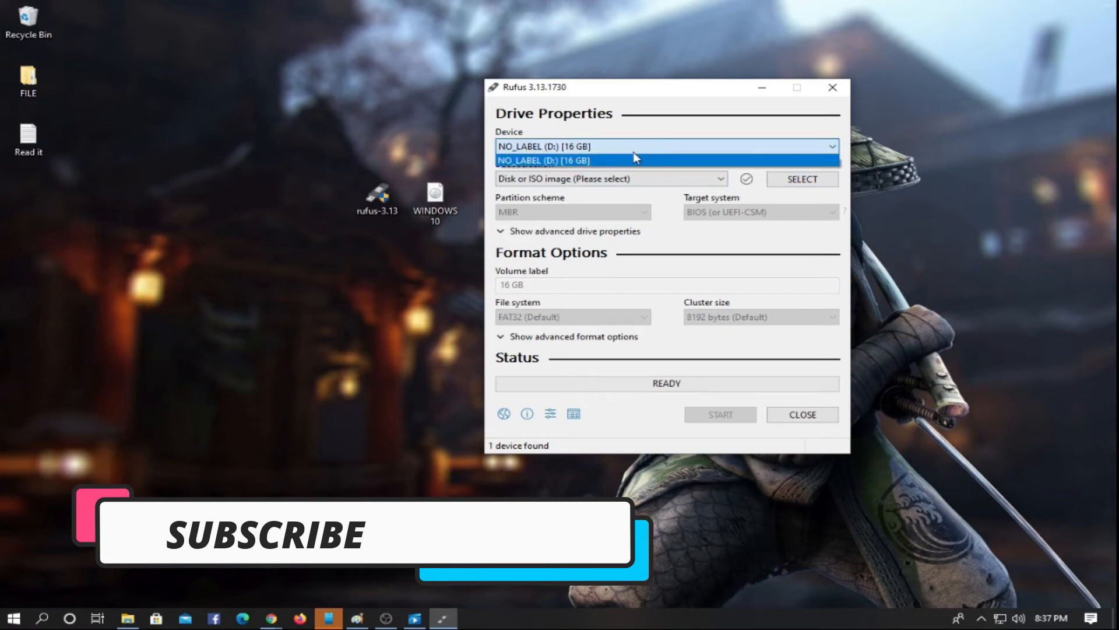
click(635, 161)
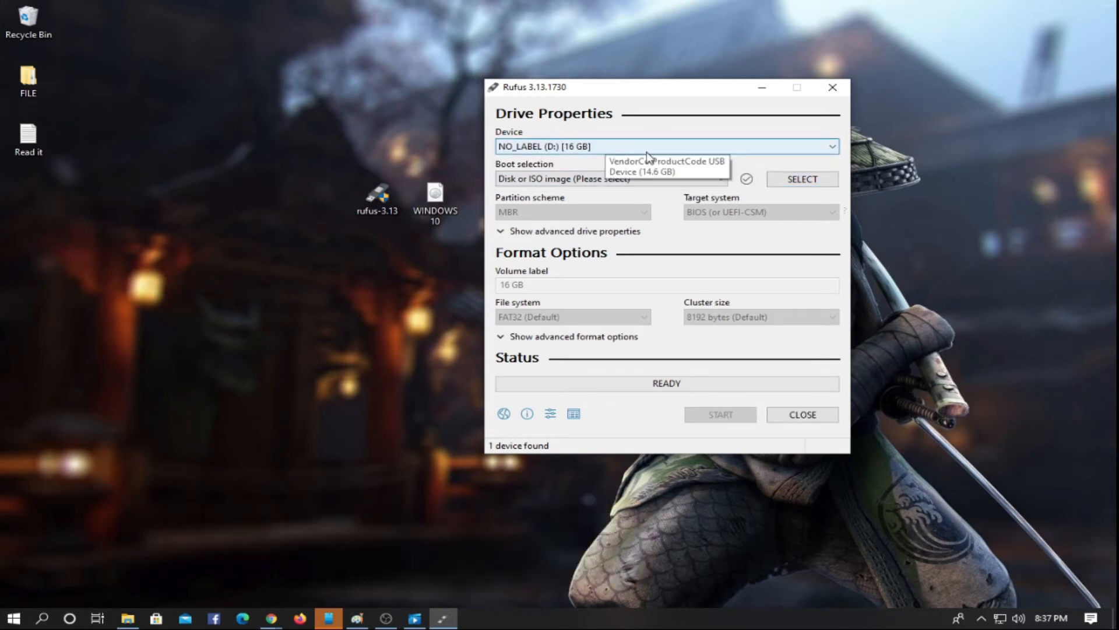
click(708, 181)
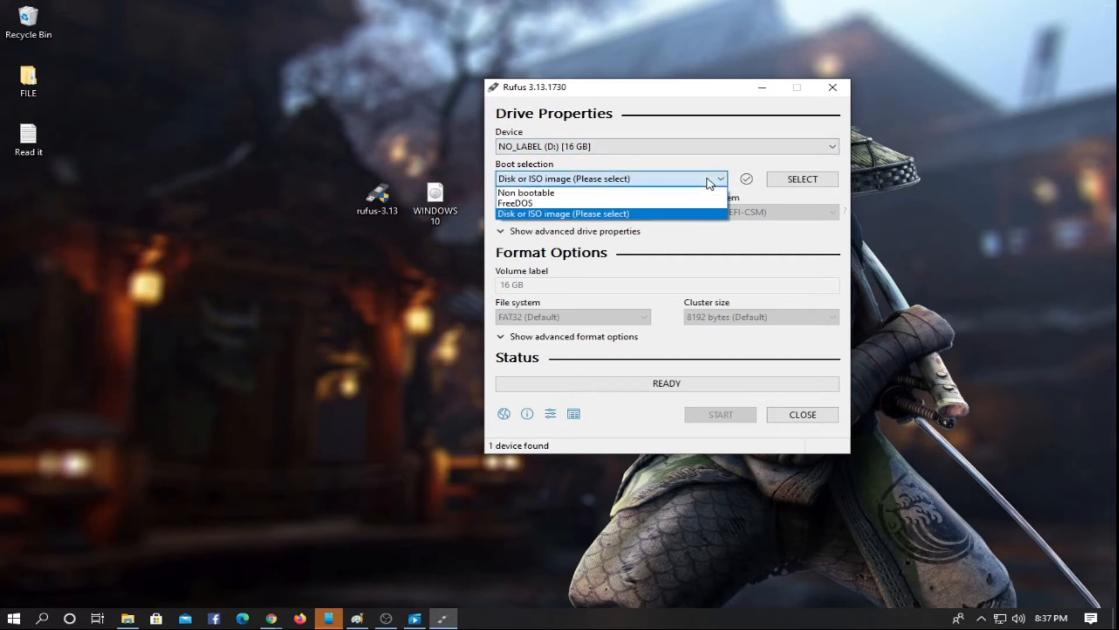
click(662, 216)
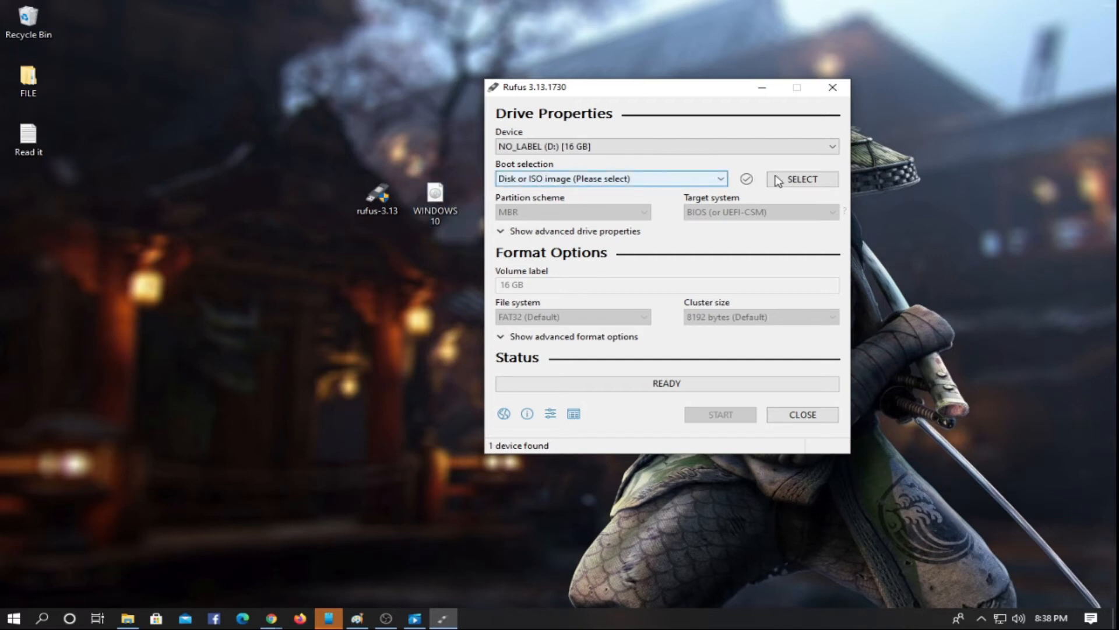
- Load the WINDOWS 10 ISO image from the Desktop folder as the boot image
click(811, 182)
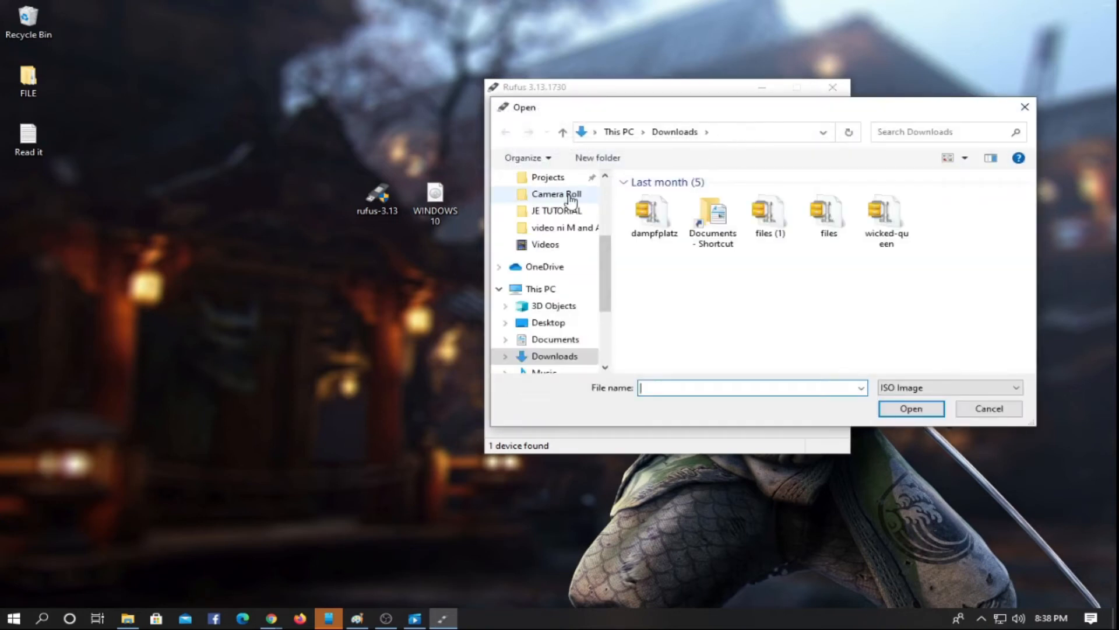
scroll(565, 199, up, 3)
scroll(565, 199, up, 1)
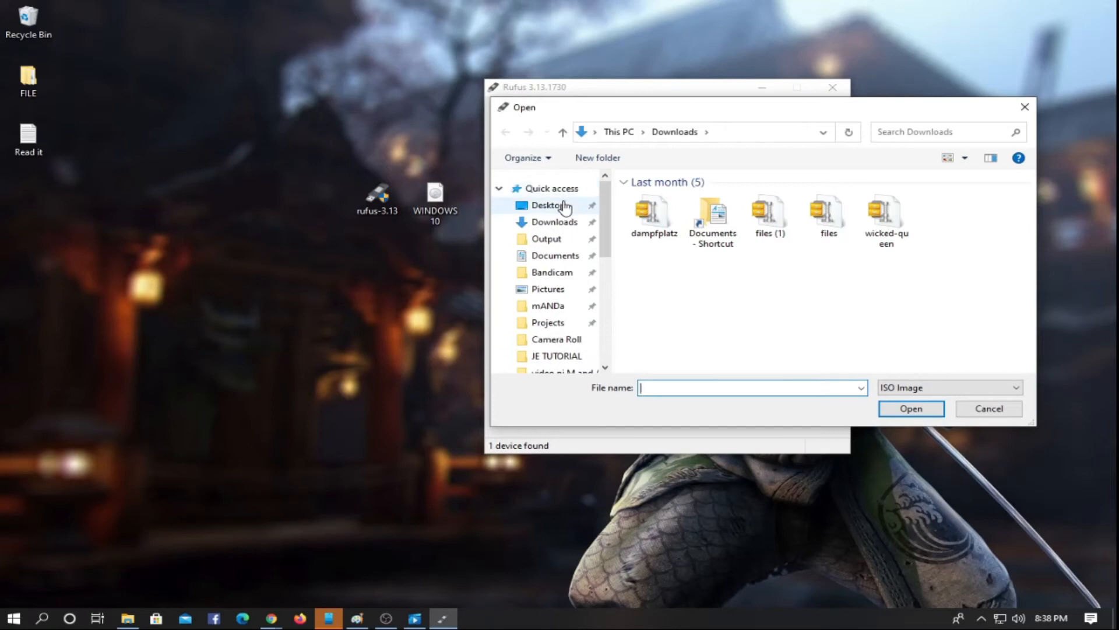
click(564, 206)
drag(705, 108, 790, 74)
click(842, 186)
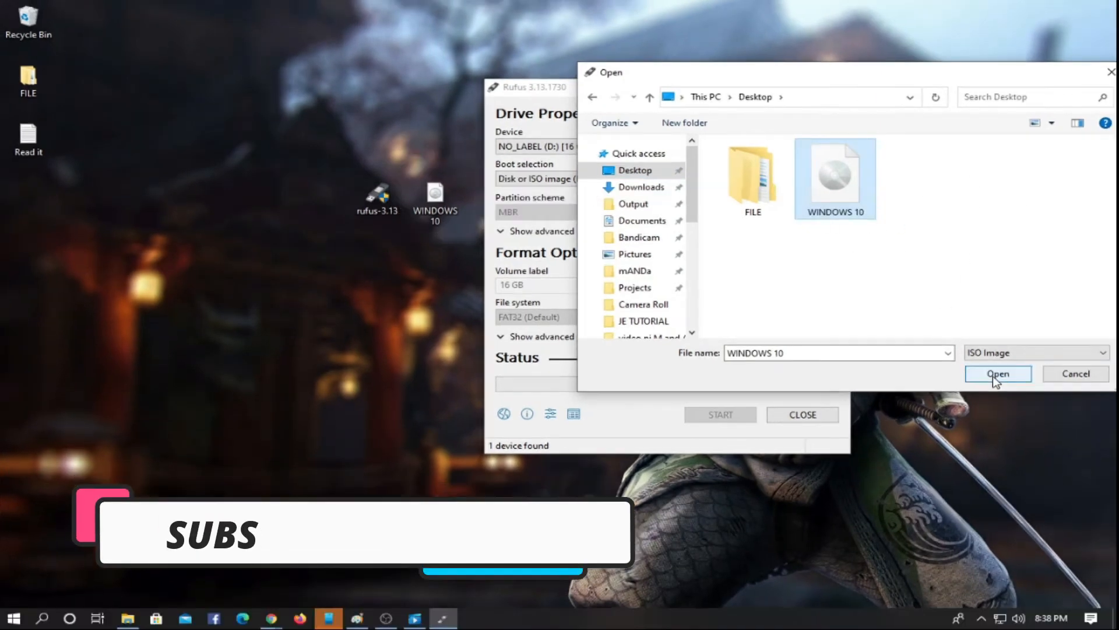
click(993, 376)
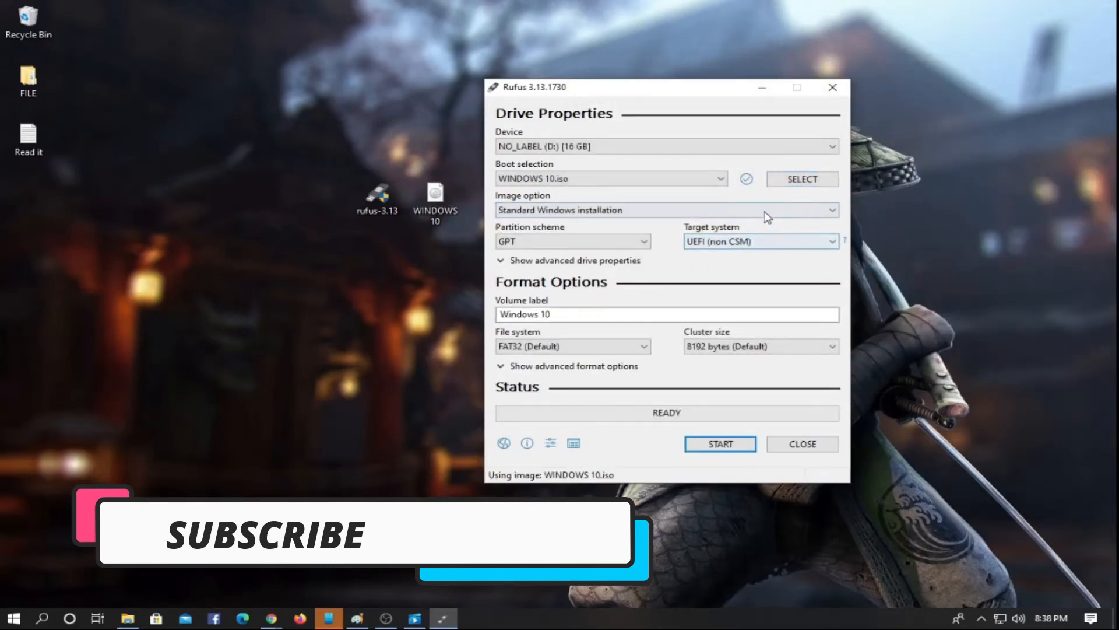
- Use Standard Windows installation as the image option, with the GPT partition scheme and UEFI (non CSM) target system
click(765, 211)
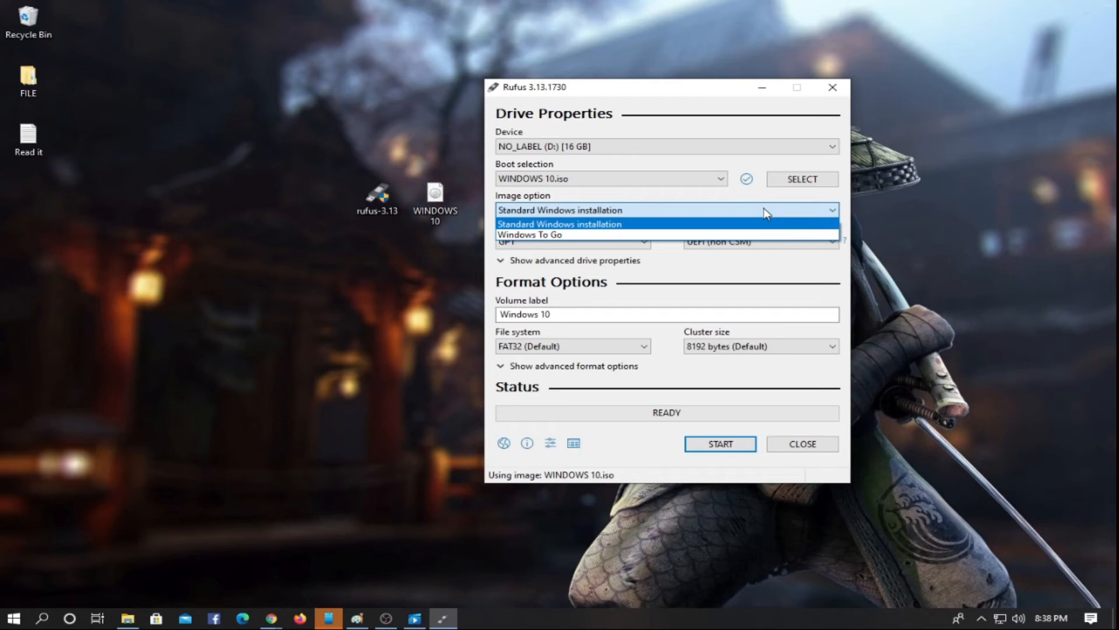
click(766, 212)
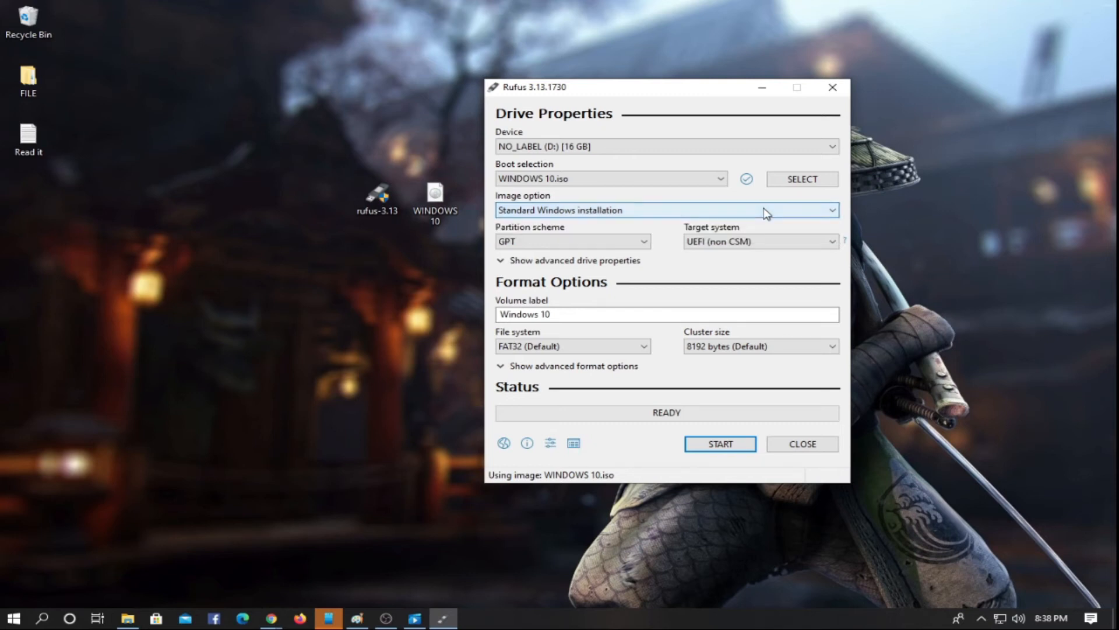
click(644, 243)
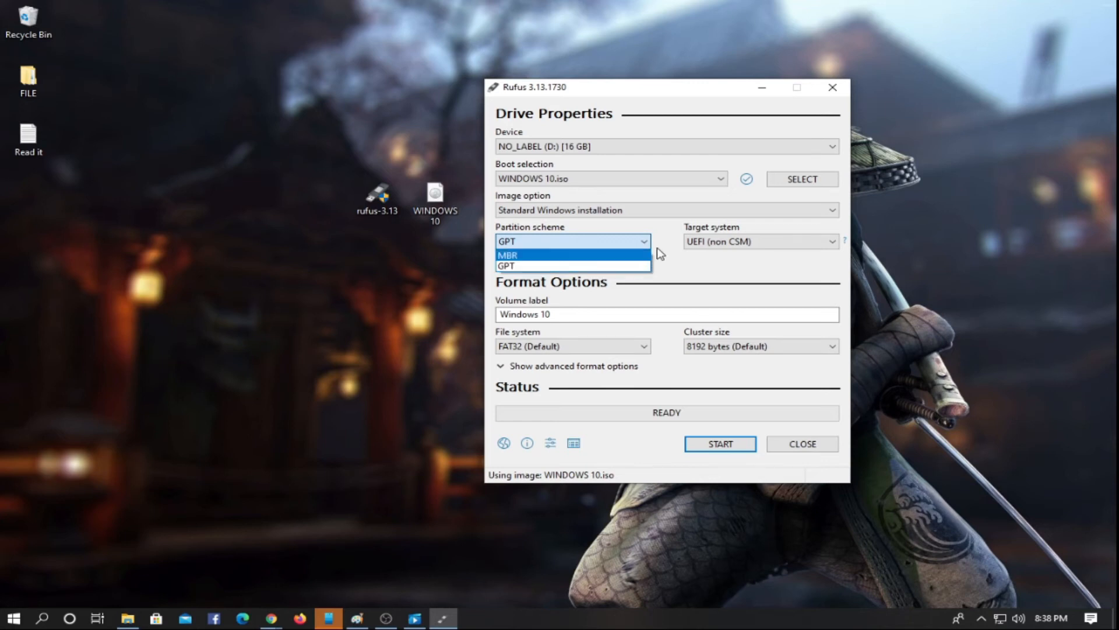
click(647, 266)
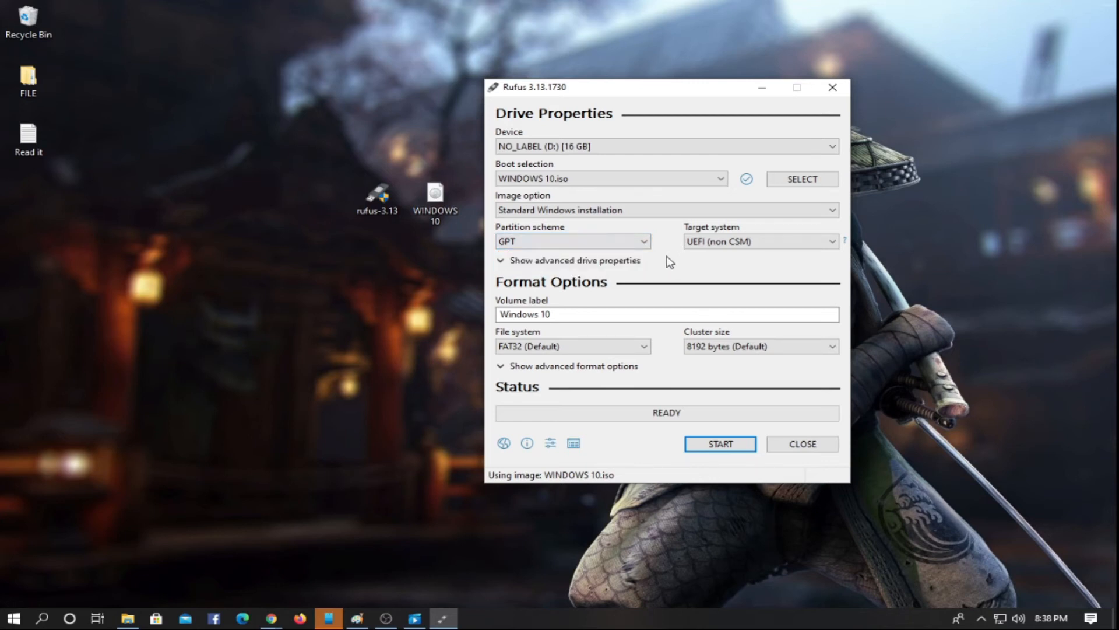
click(825, 244)
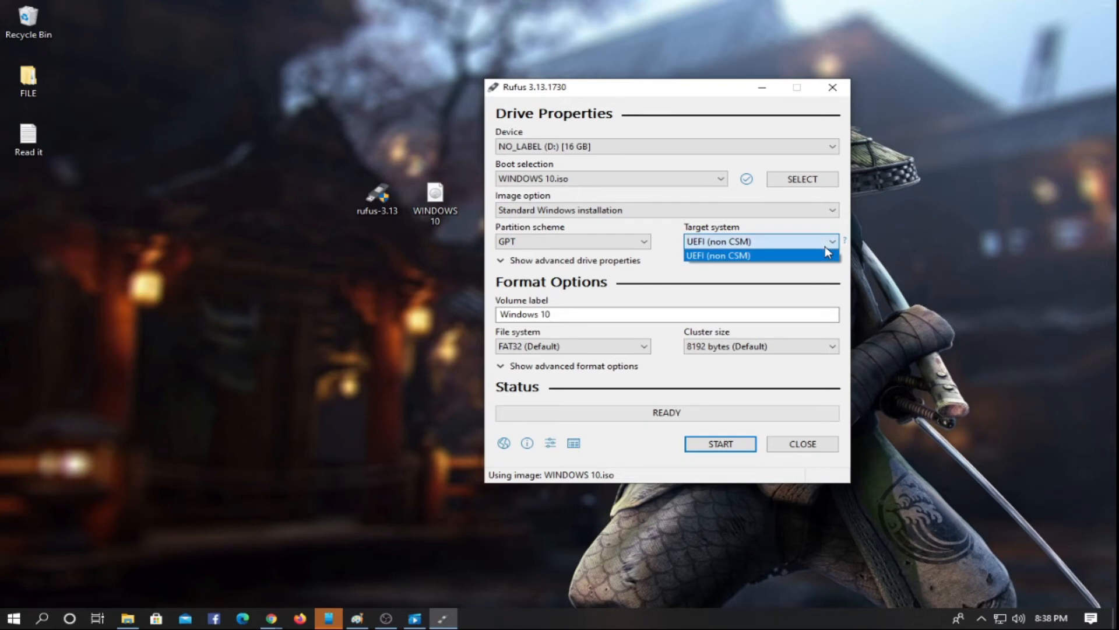
click(826, 247)
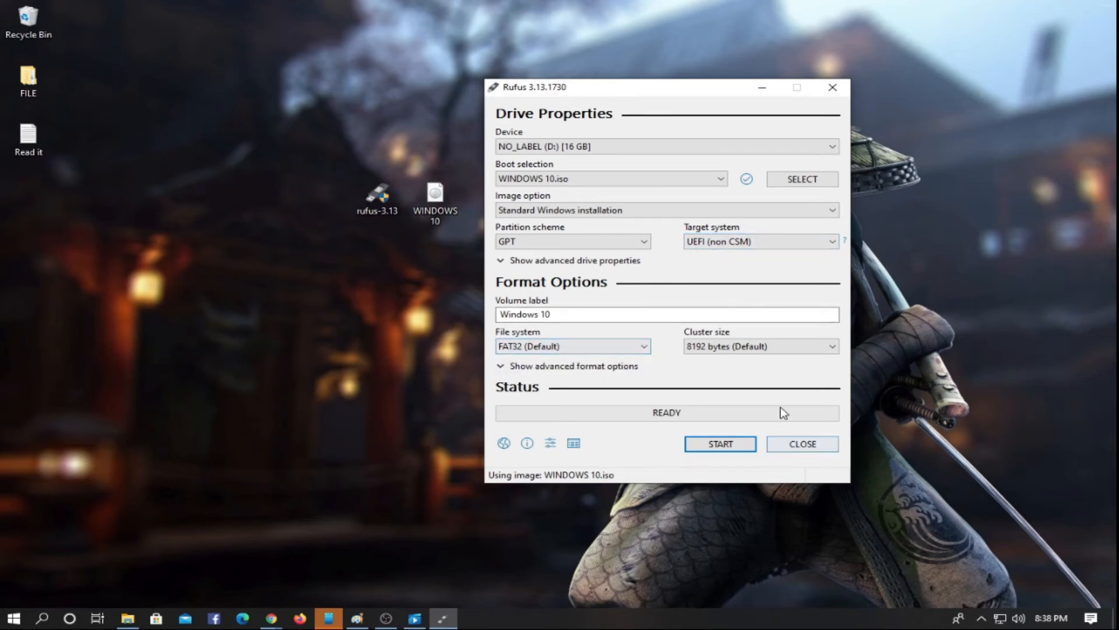
- Start writing the Windows 10 image to the USB drive and accept the erasure of all its data
click(729, 447)
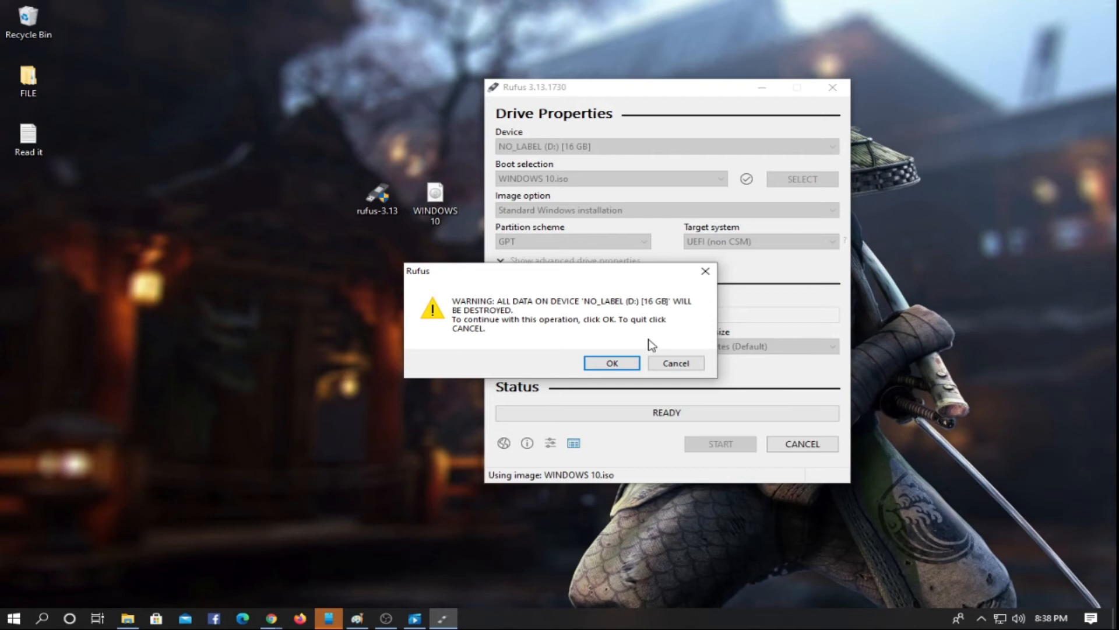
drag(595, 274, 679, 246)
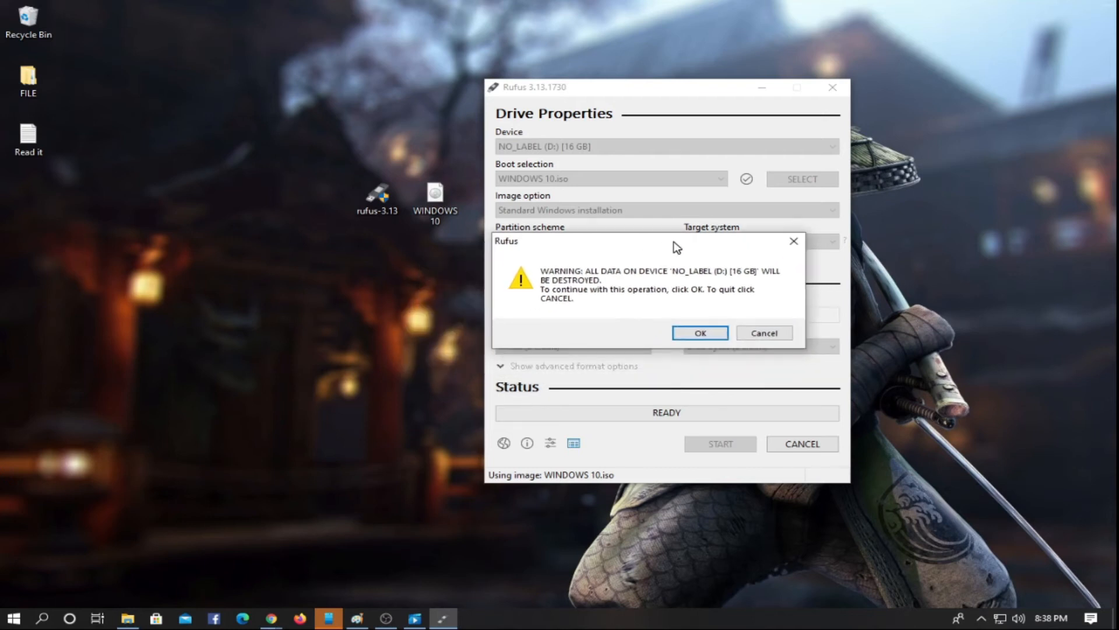
click(689, 333)
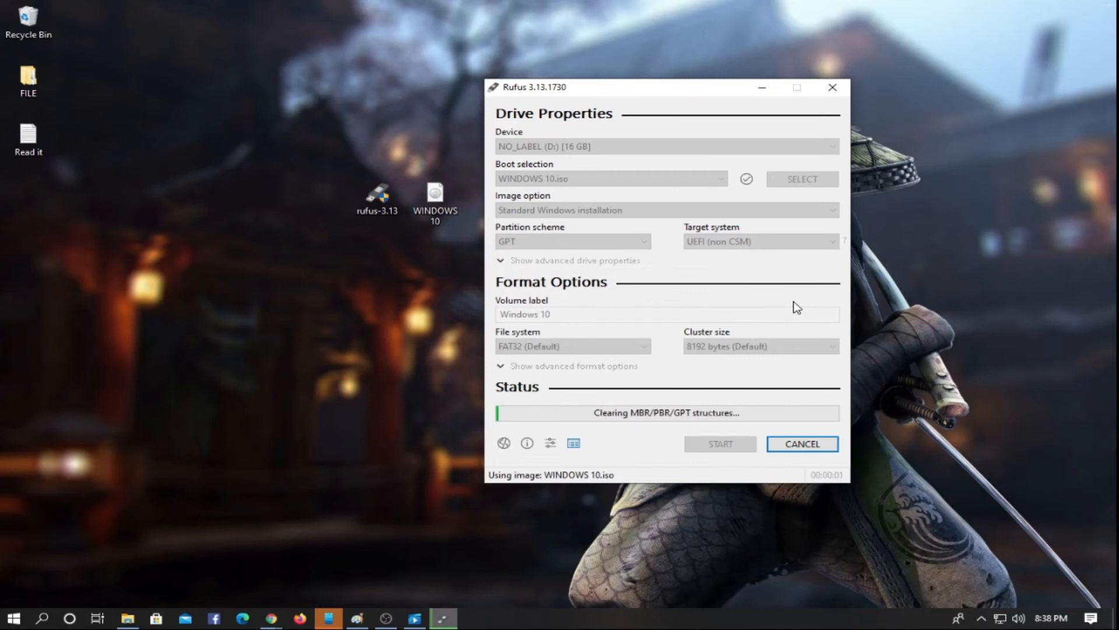